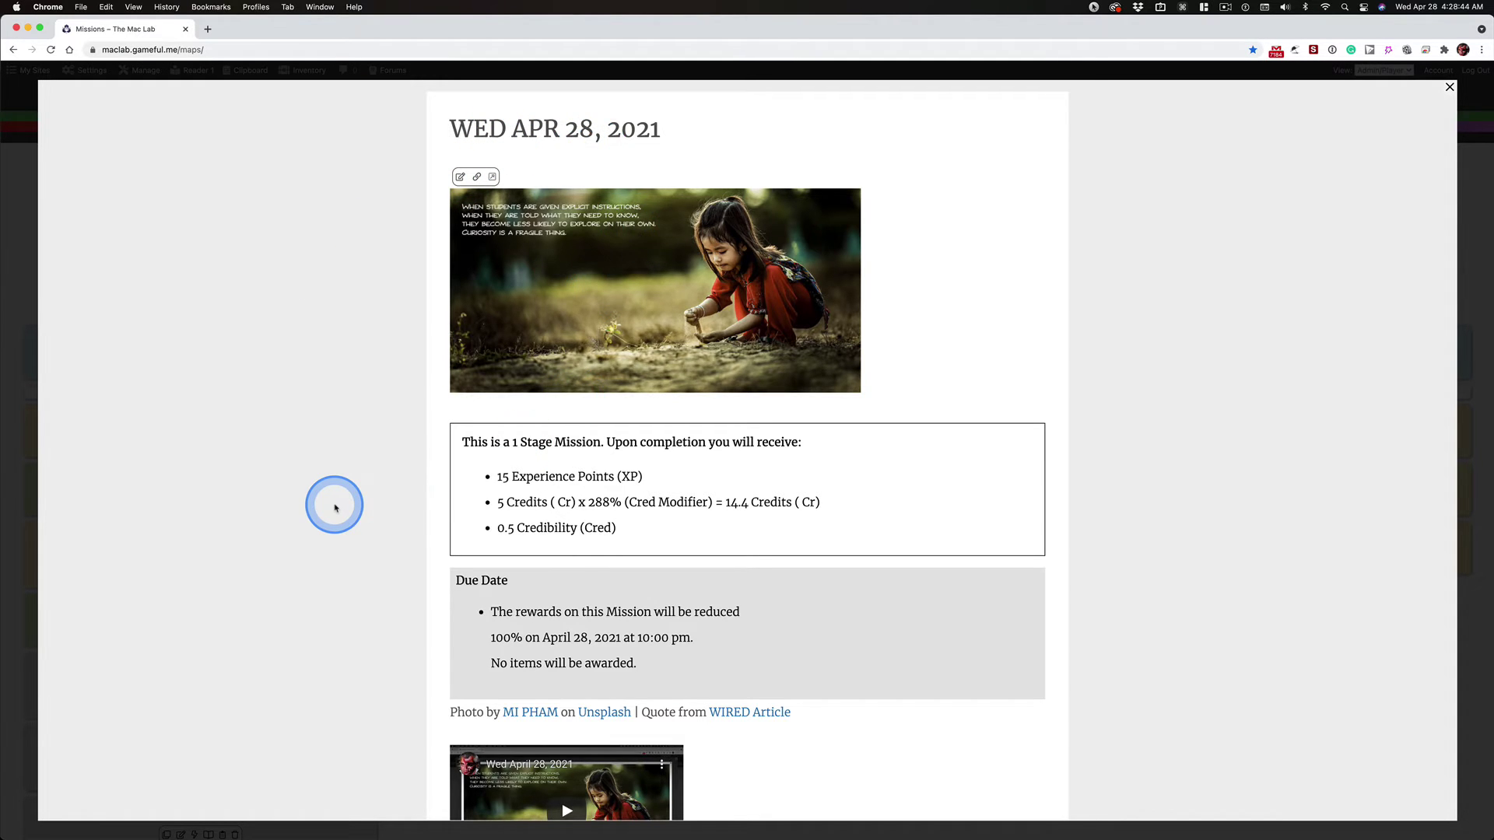
scroll(335, 504, "down", 5)
scroll(335, 504, "down", 4)
scroll(334, 505, "down", 2)
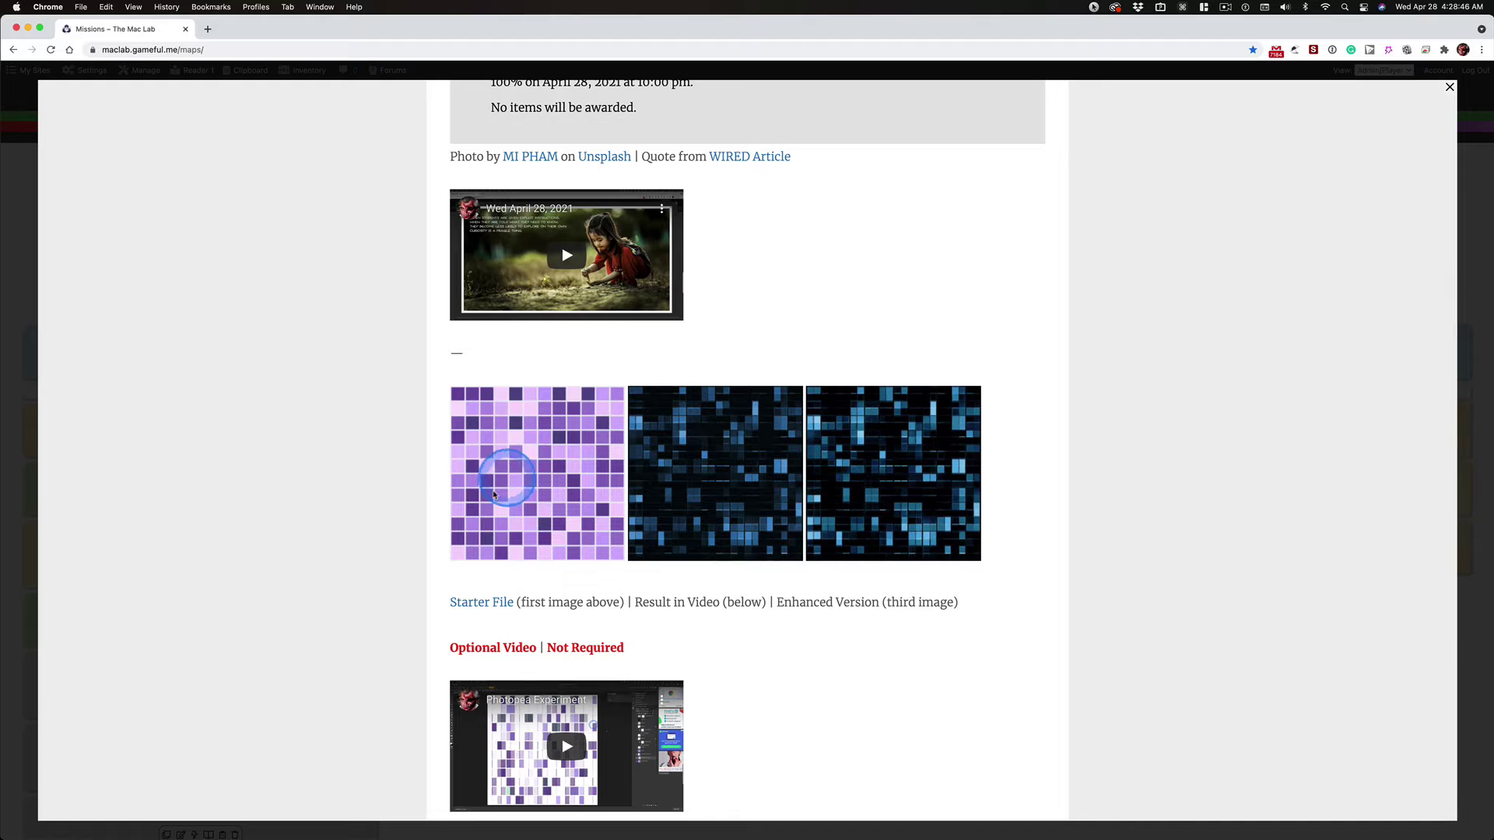
Step: Open the Starter File pixelGrid_1.jpg from the mission page in a new tab
left_click(486, 600)
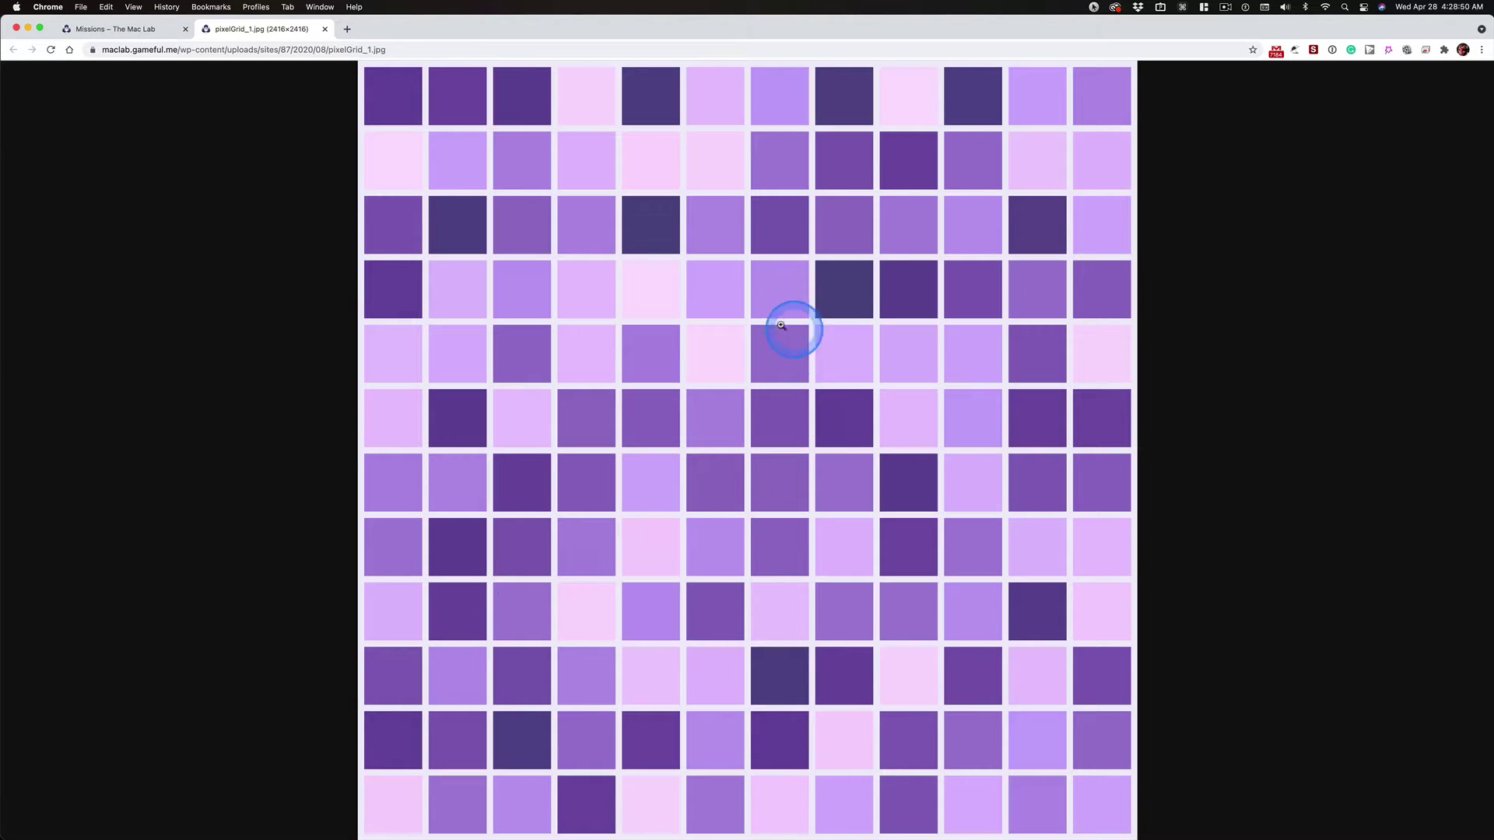
Step: Copy the full-size pixelGrid_1.jpg image to the clipboard and bring Photopea forward
left_click(713, 358)
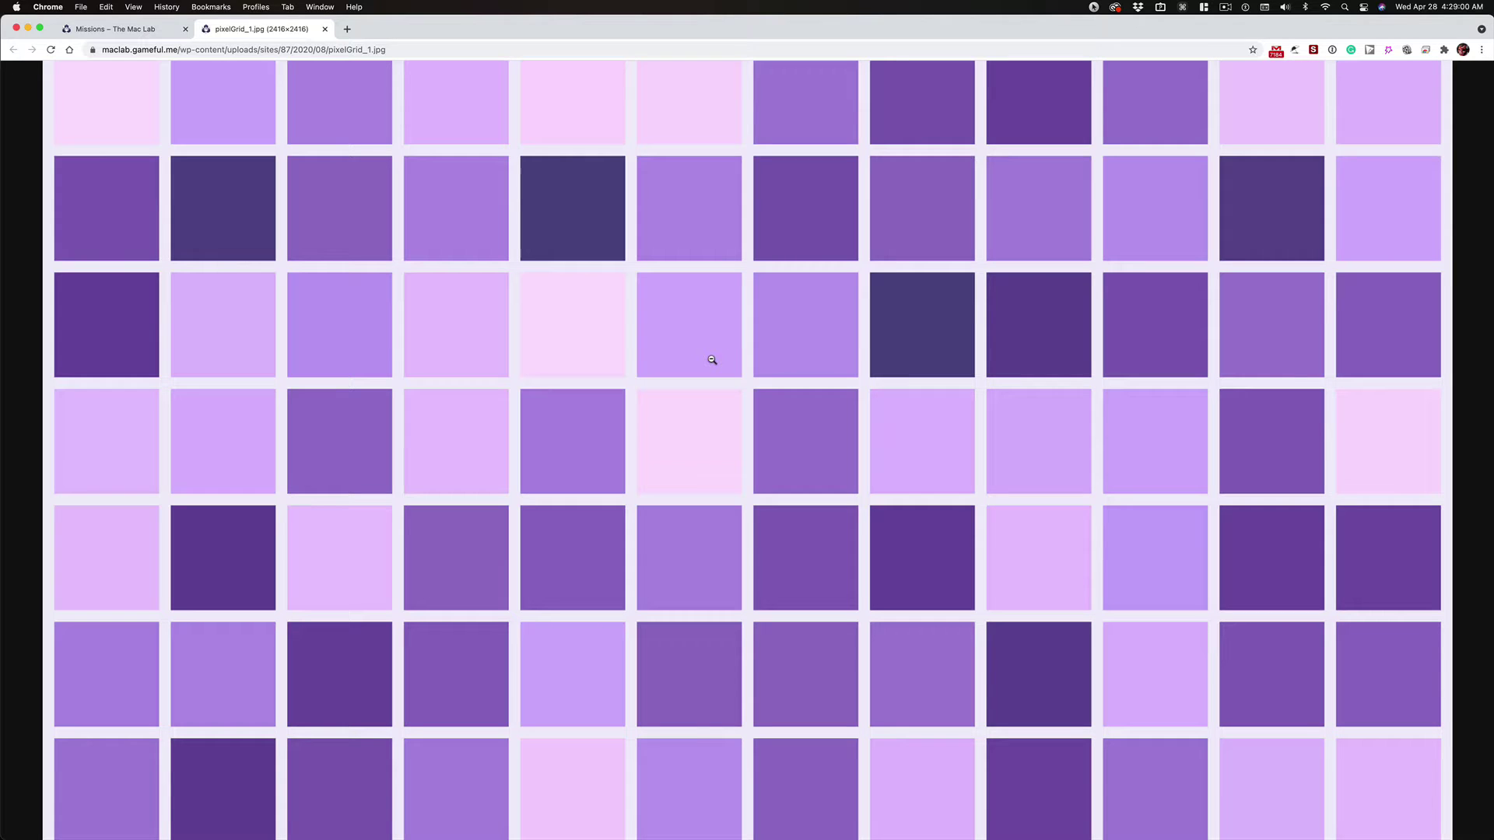
left_click_drag(712, 360, 887, 347)
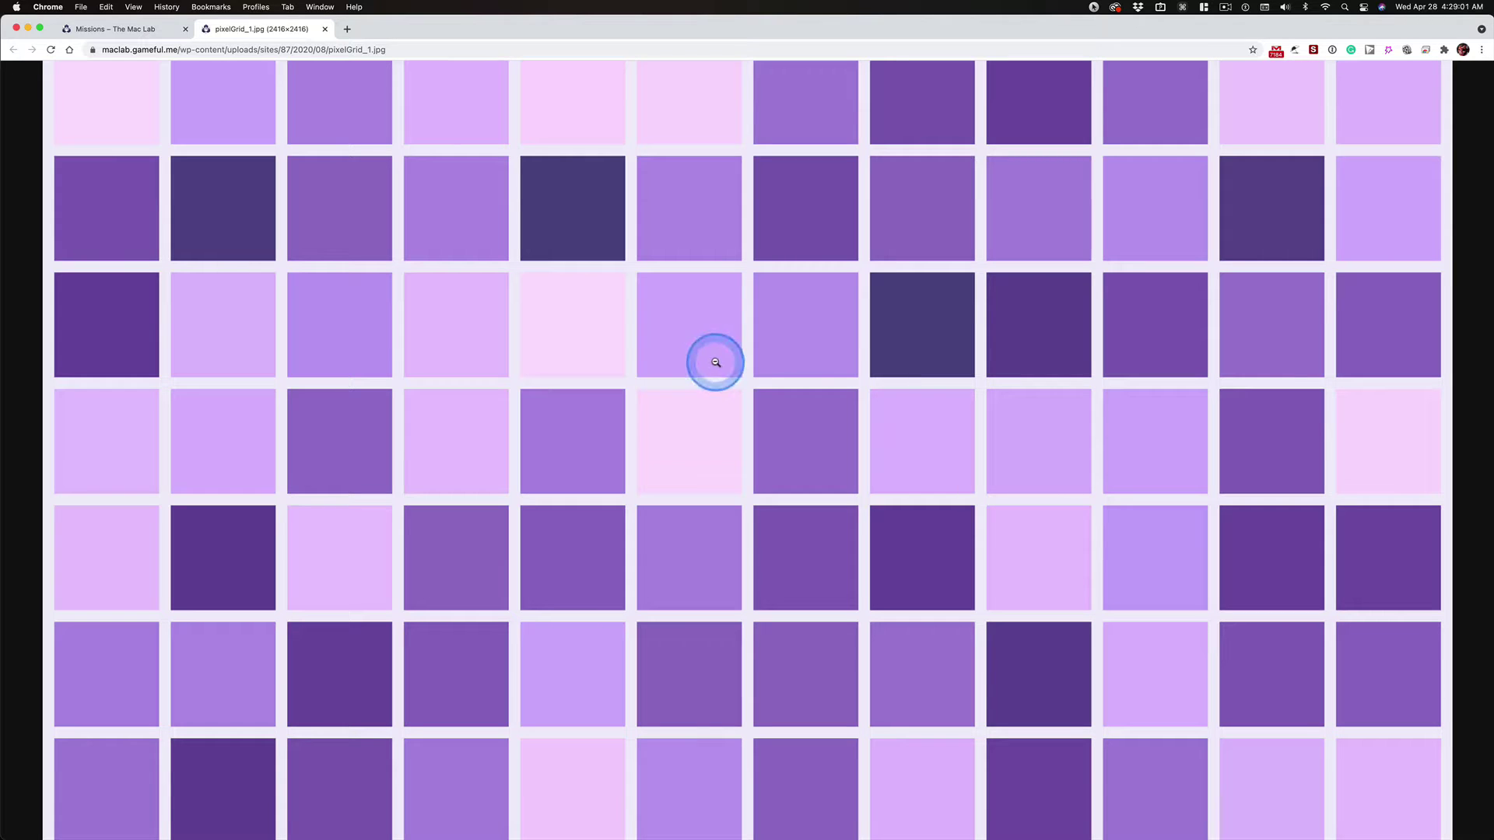
right_click(887, 347)
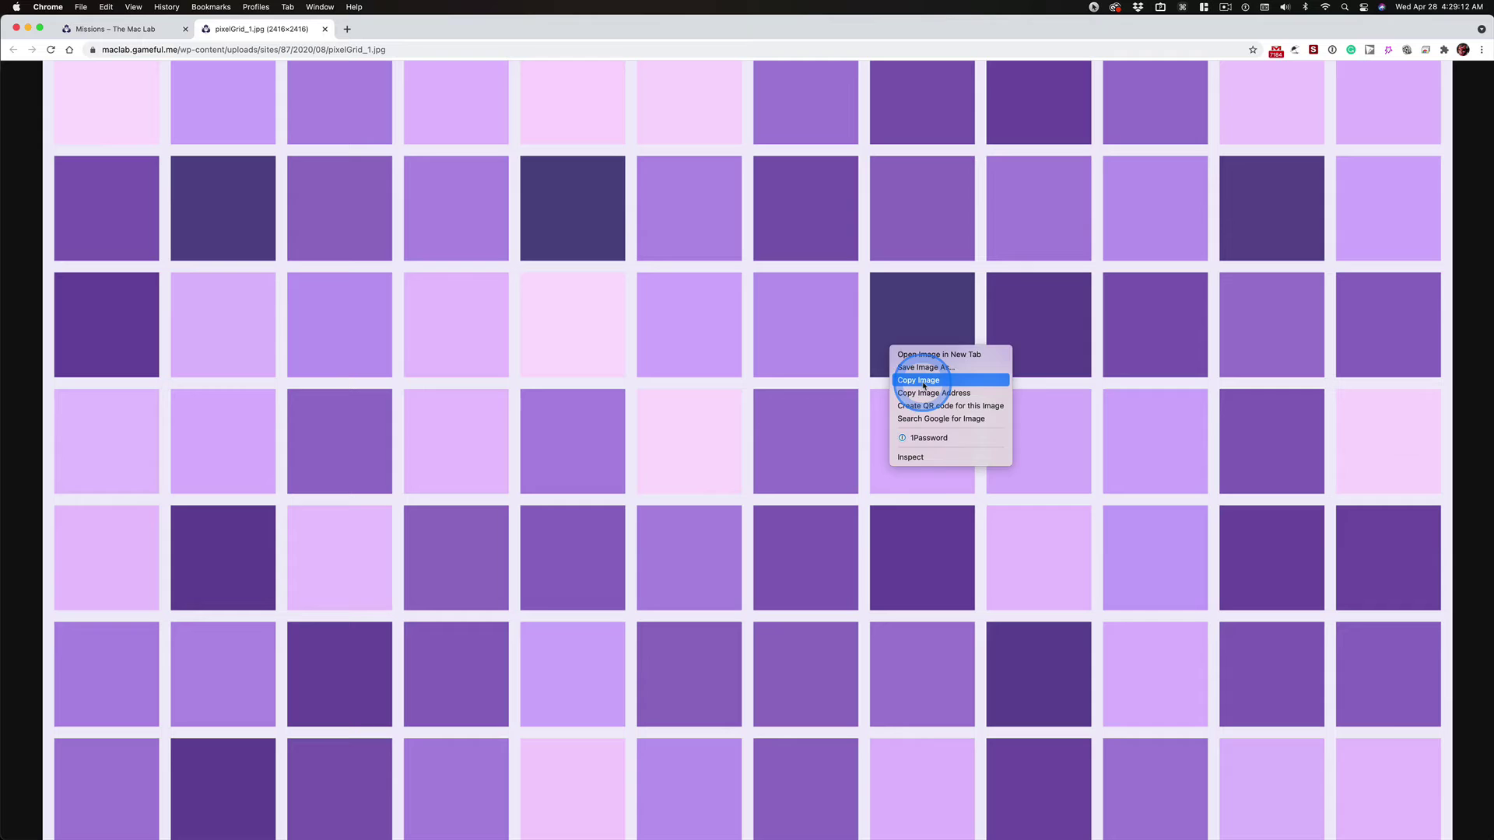
left_click(922, 381)
key("super+Tab")
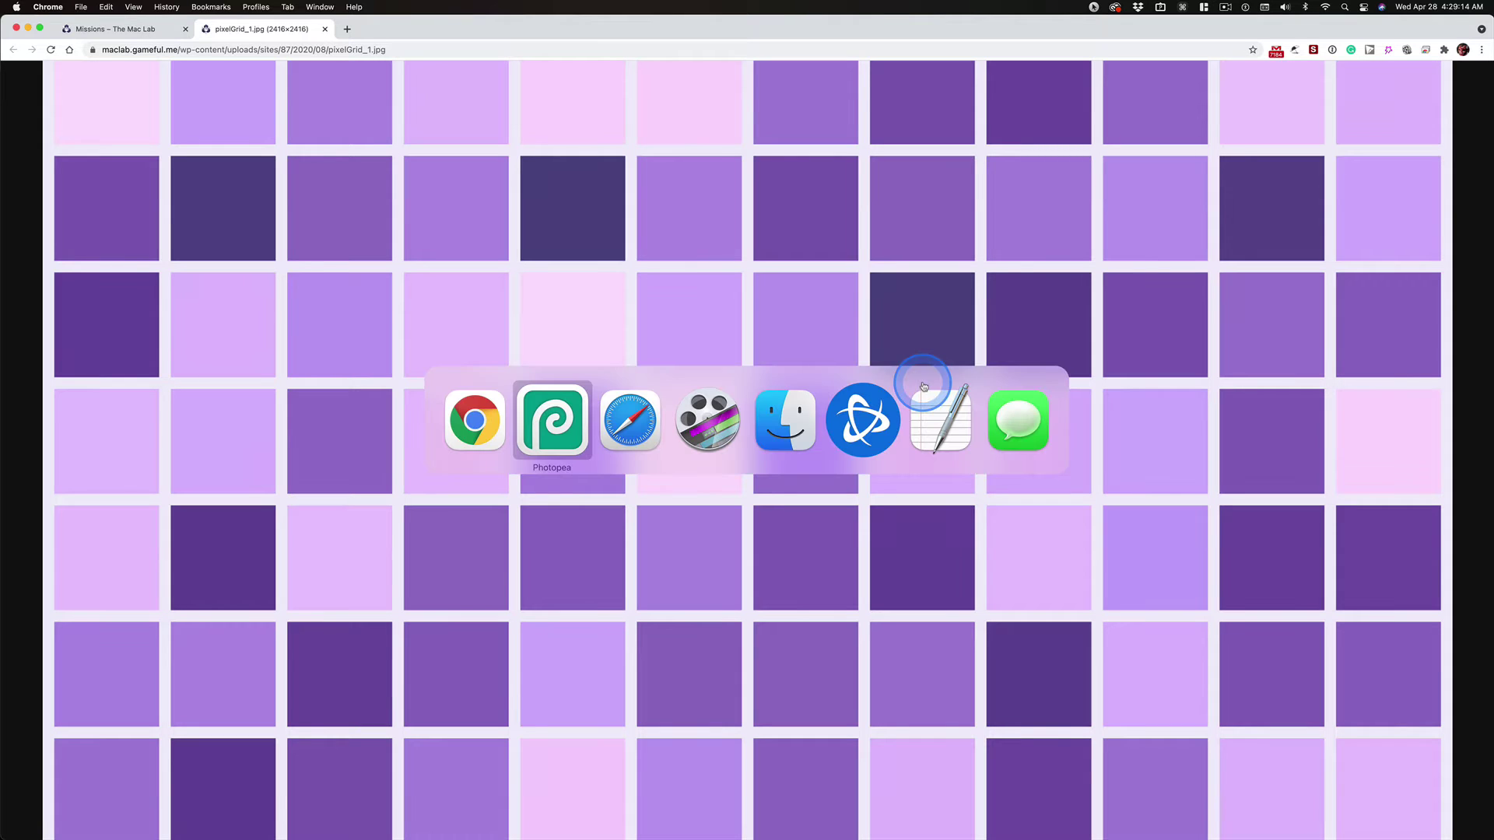
key("super+Tab")
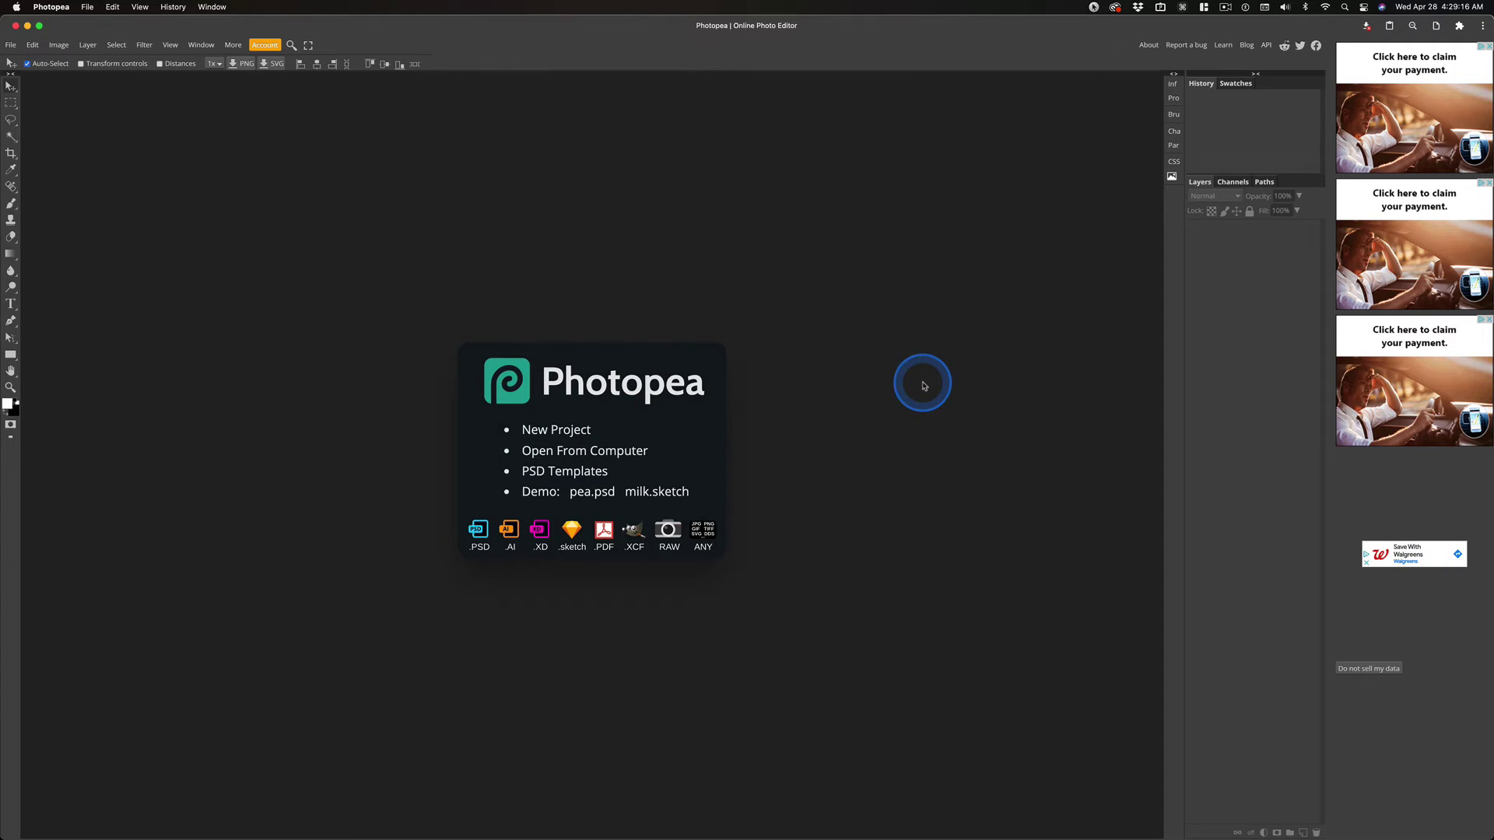
Step: Start a New Project from Photopea's welcome screen, sized 2416 × 2416 px
left_click(545, 432)
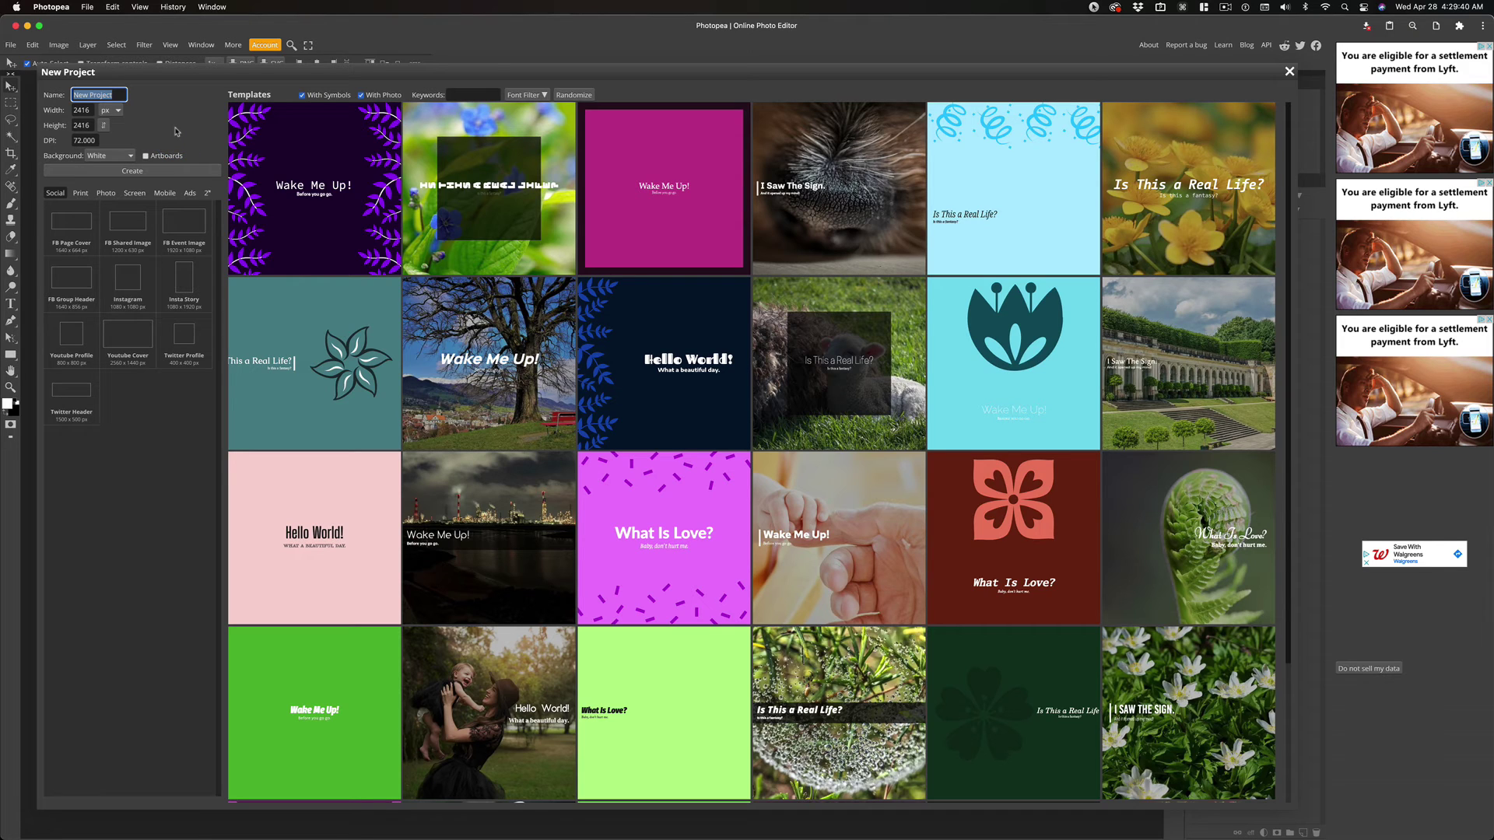
type("d")
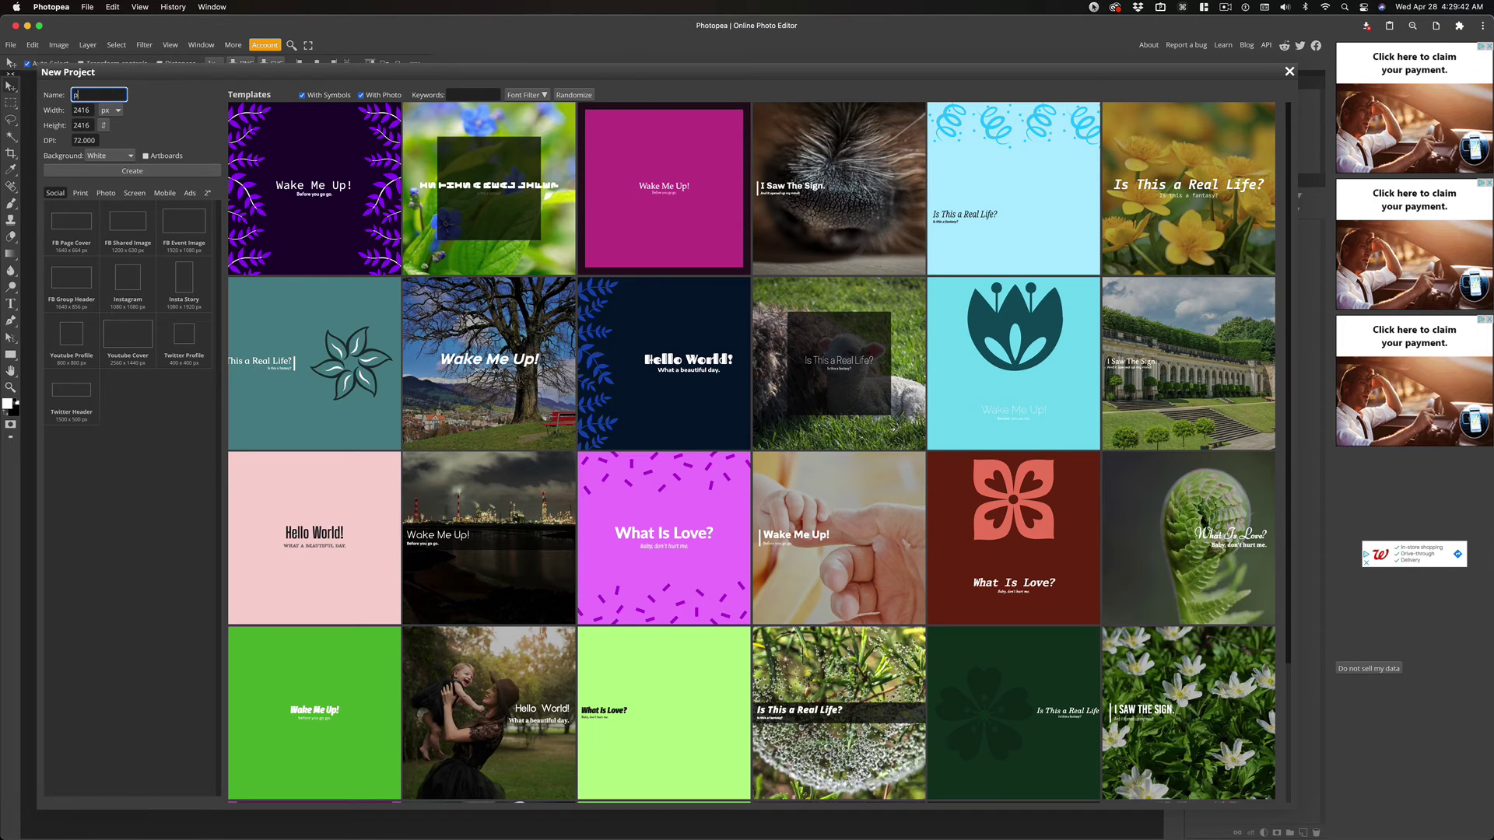
type("el")
type("Gri")
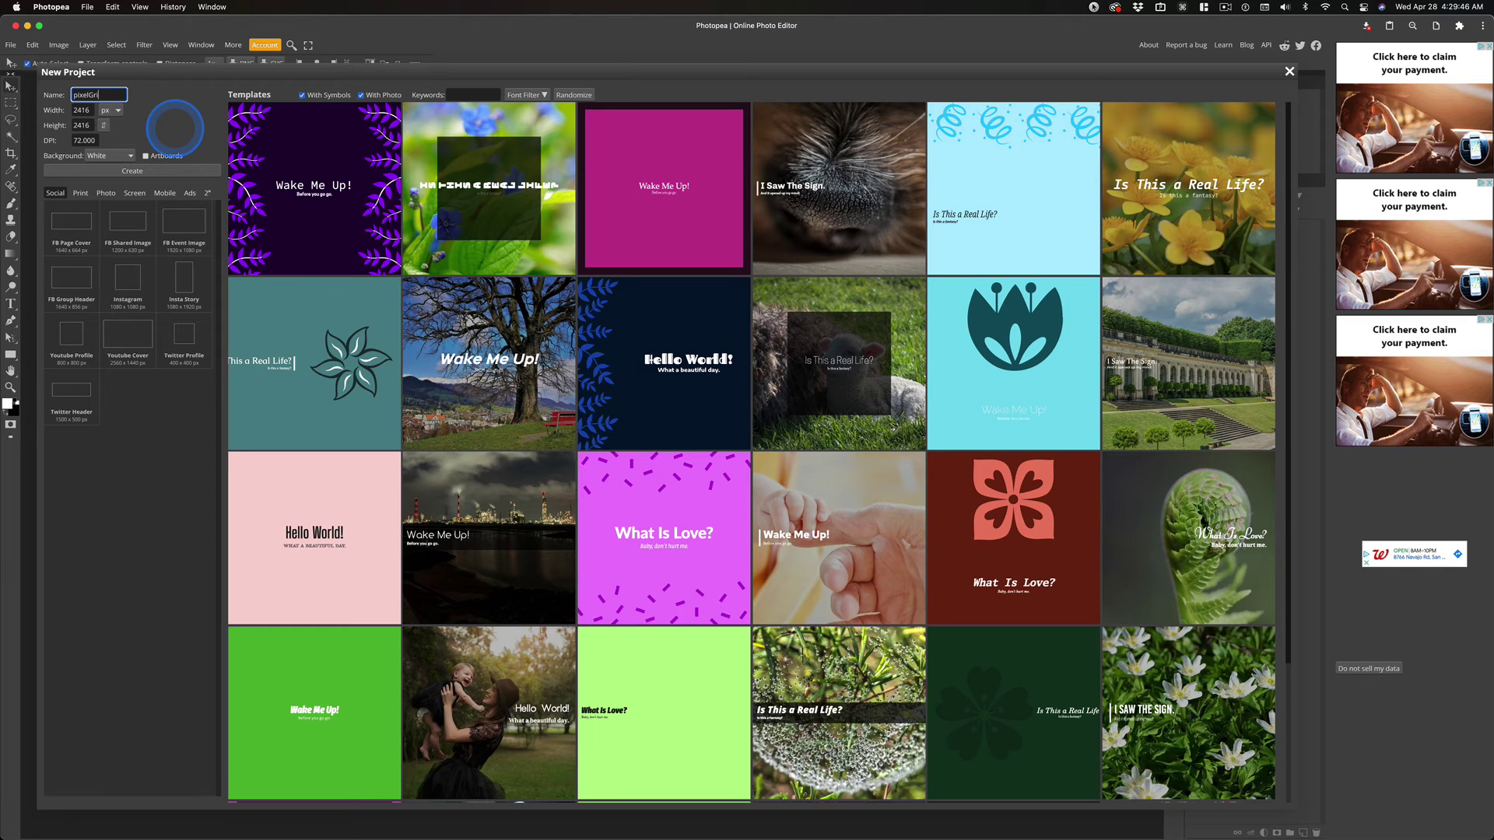
type("d01")
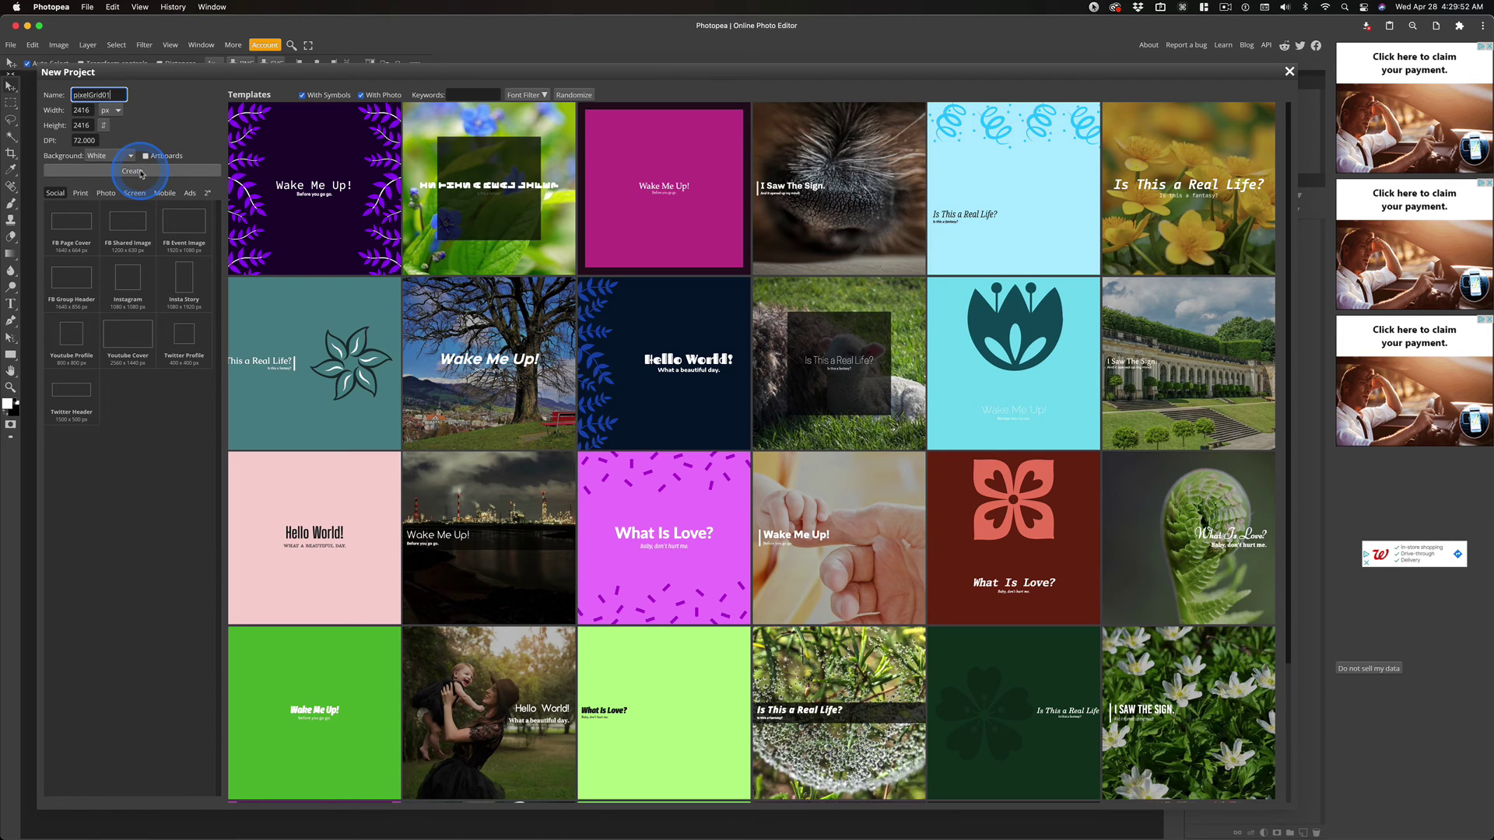
Step: Create the 2416 × 2416 pixelGrid01 canvas, paste in the purple grid, and select Layer 1
left_click(134, 172)
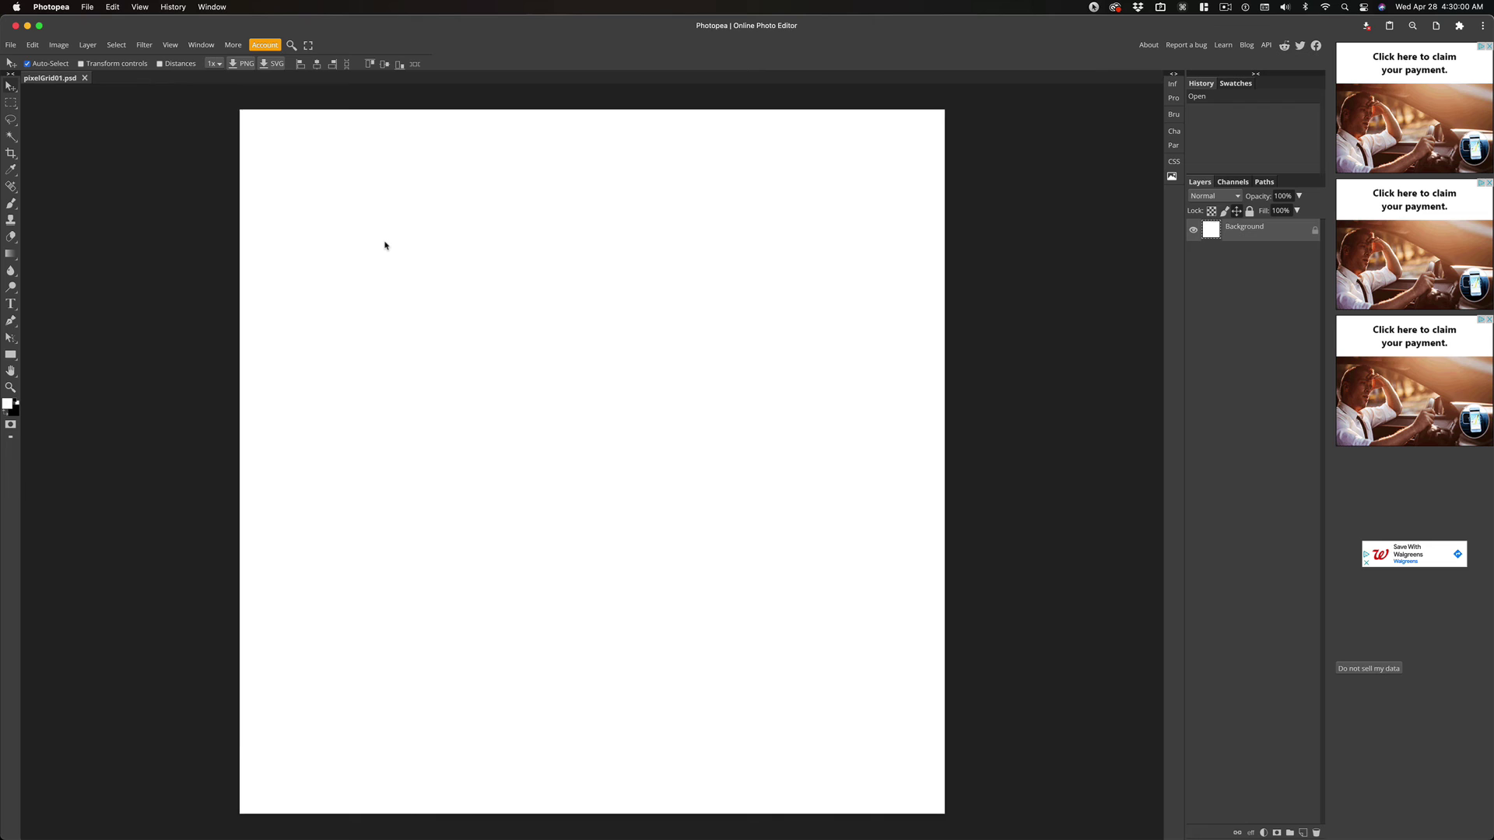
key("super+v")
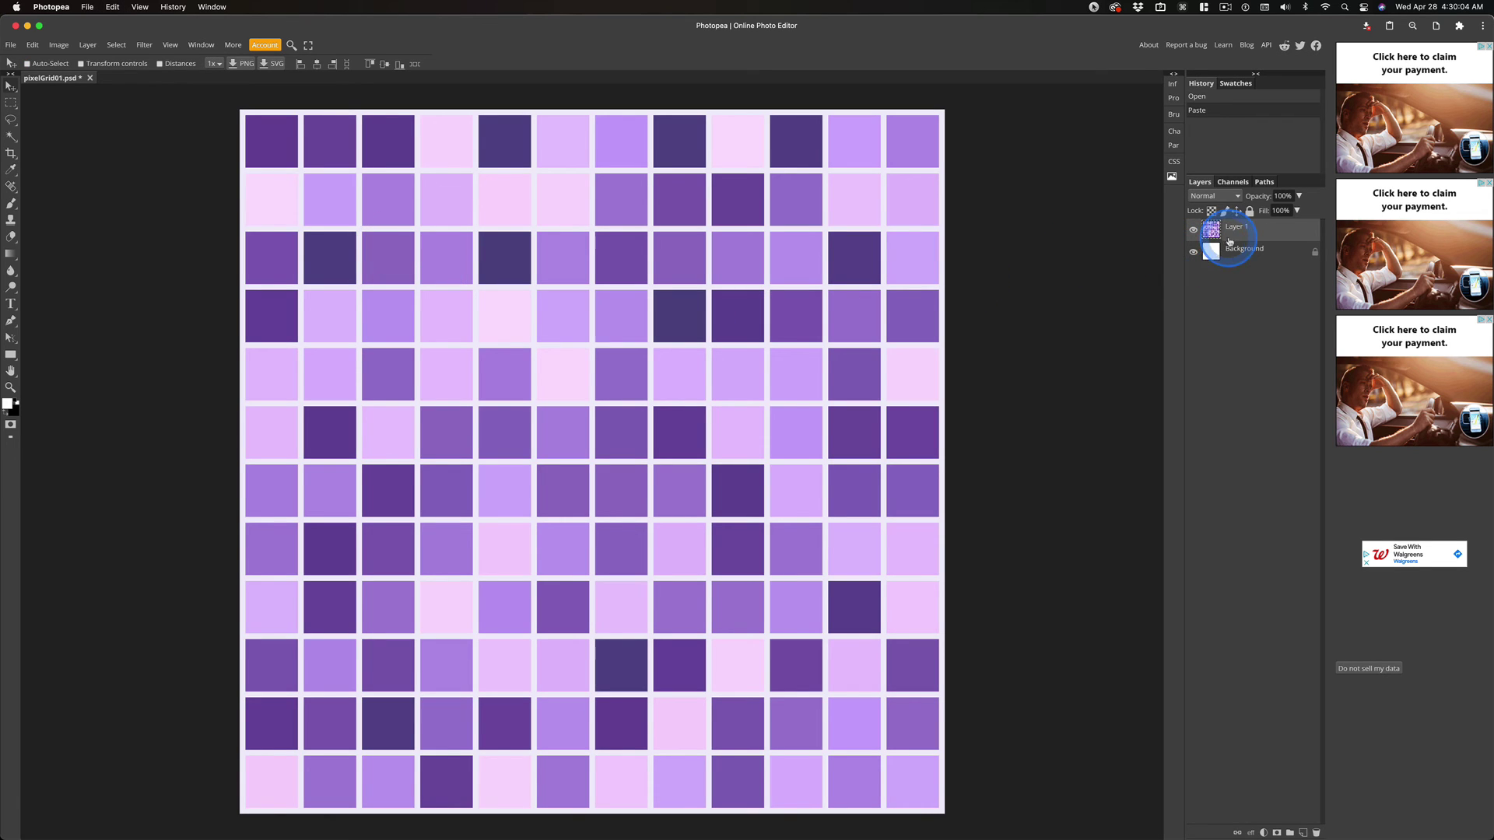
left_click(1244, 250)
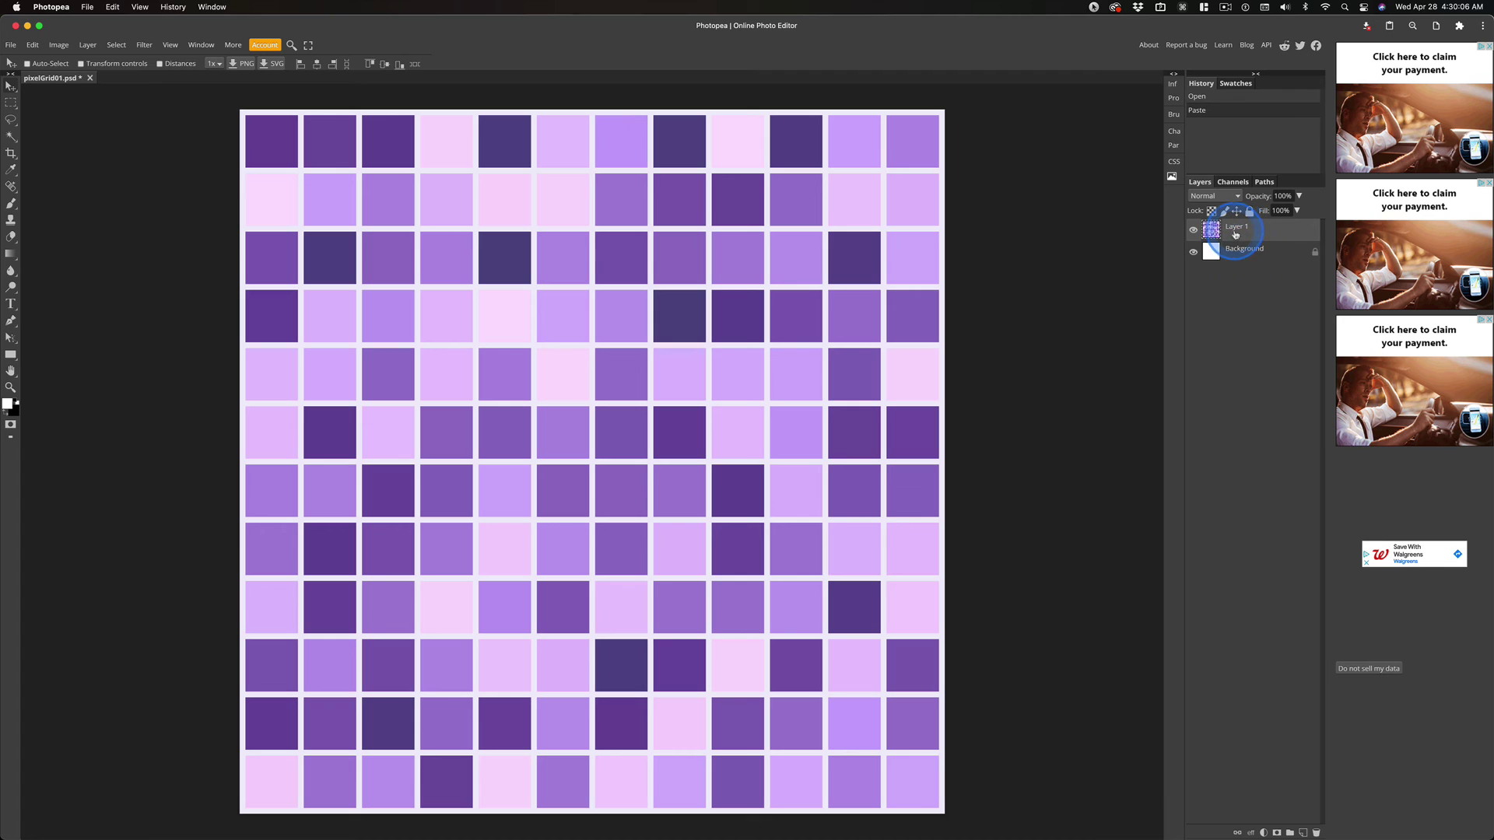